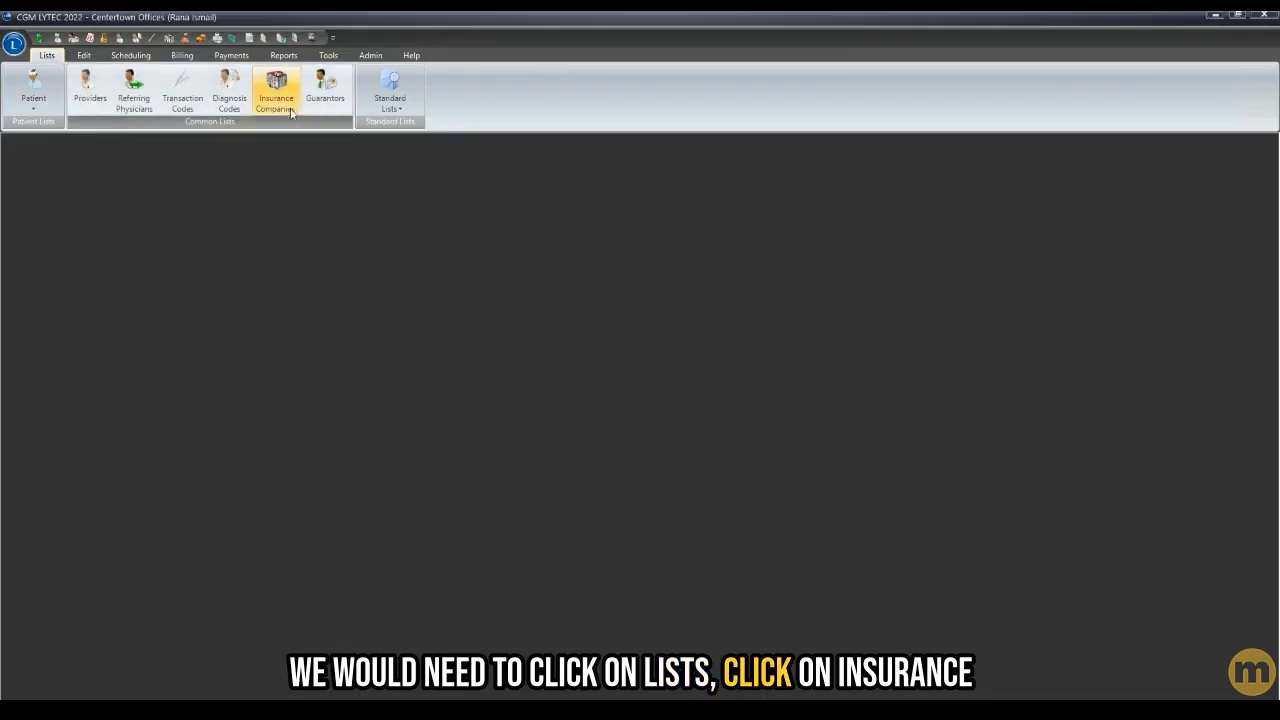
- Open the Insurance Companies list from the Lists ribbon
left_click(280, 95)
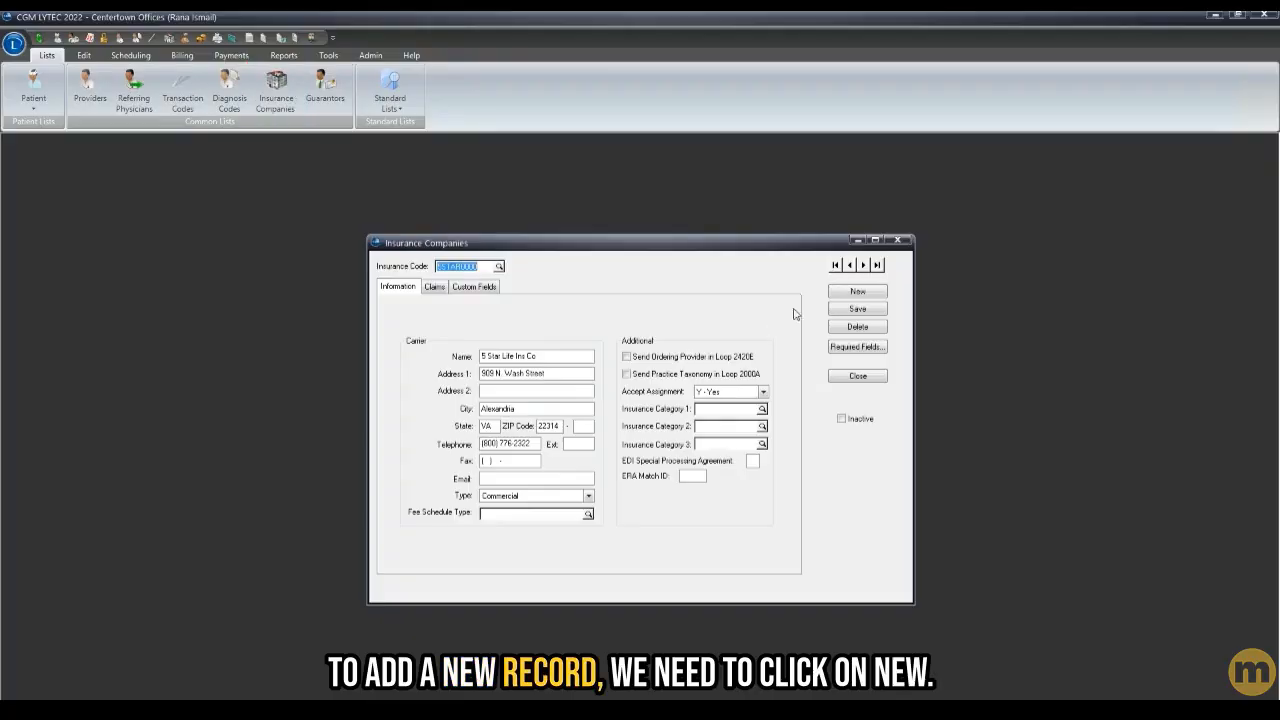
- Clear the Insurance Companies form for a new carrier record
left_click(837, 295)
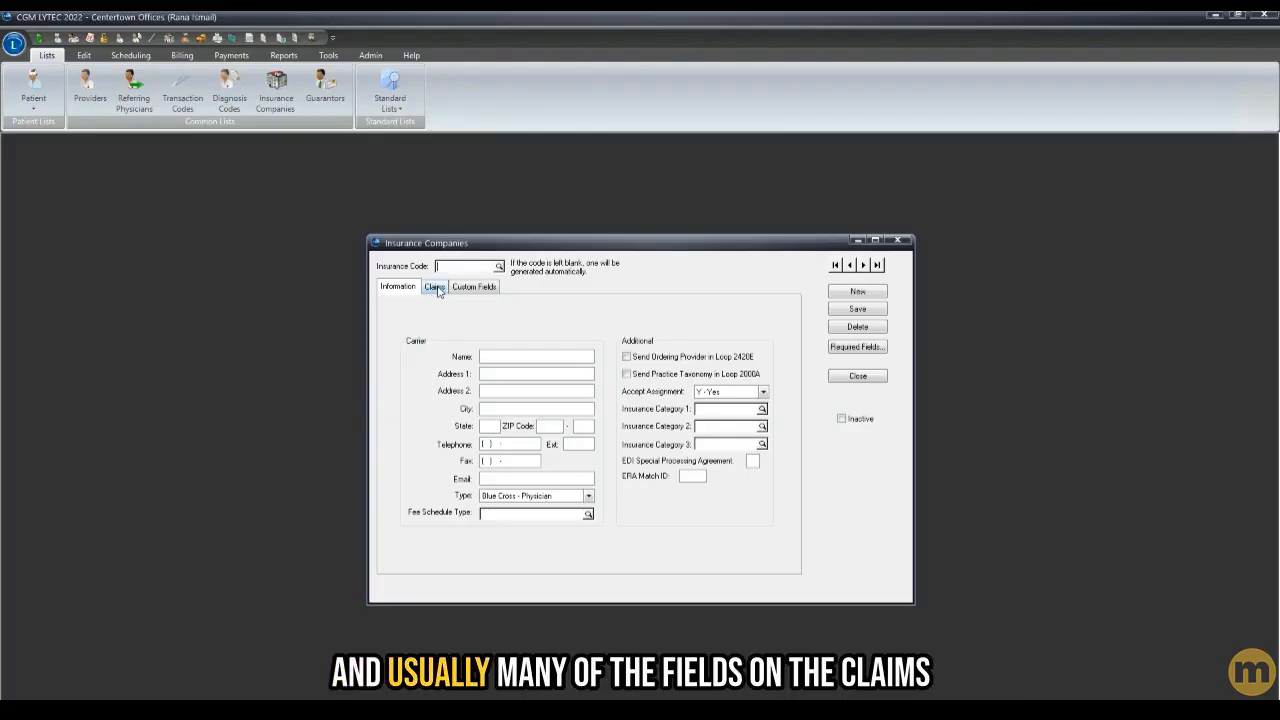
- Review the Claims fields, then return to the carrier Information fields
left_click(435, 287)
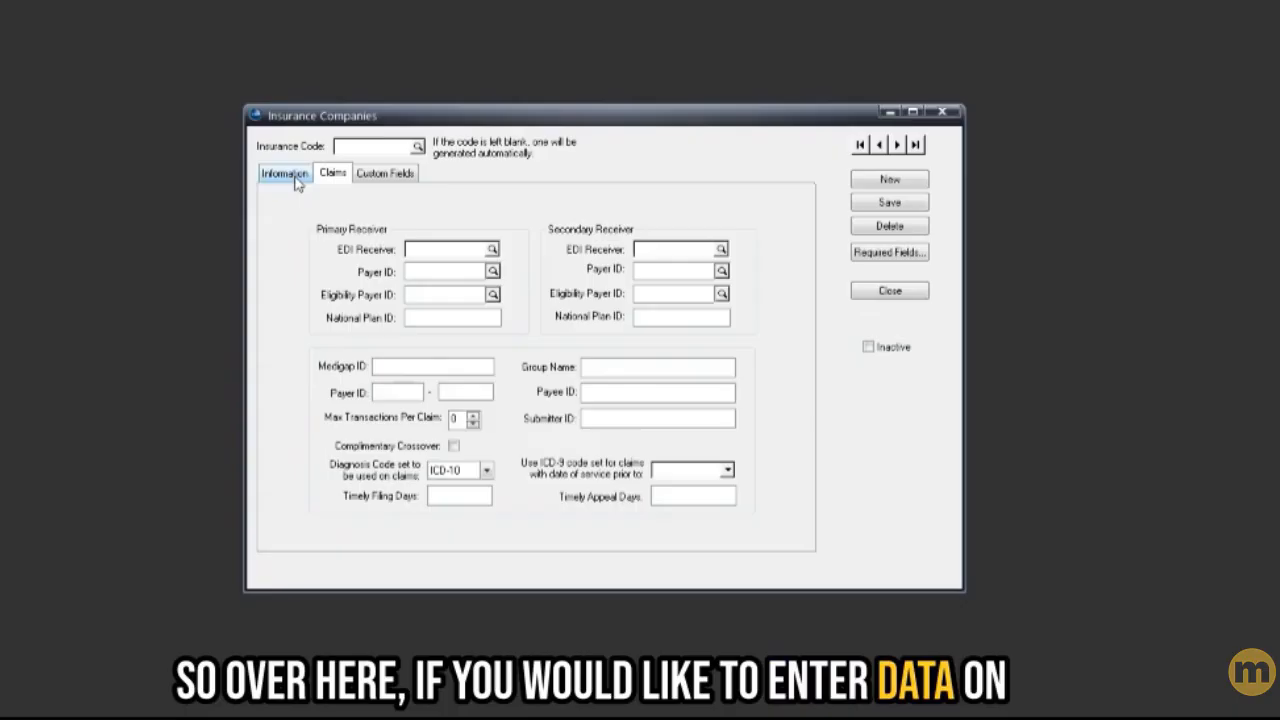
left_click(295, 180)
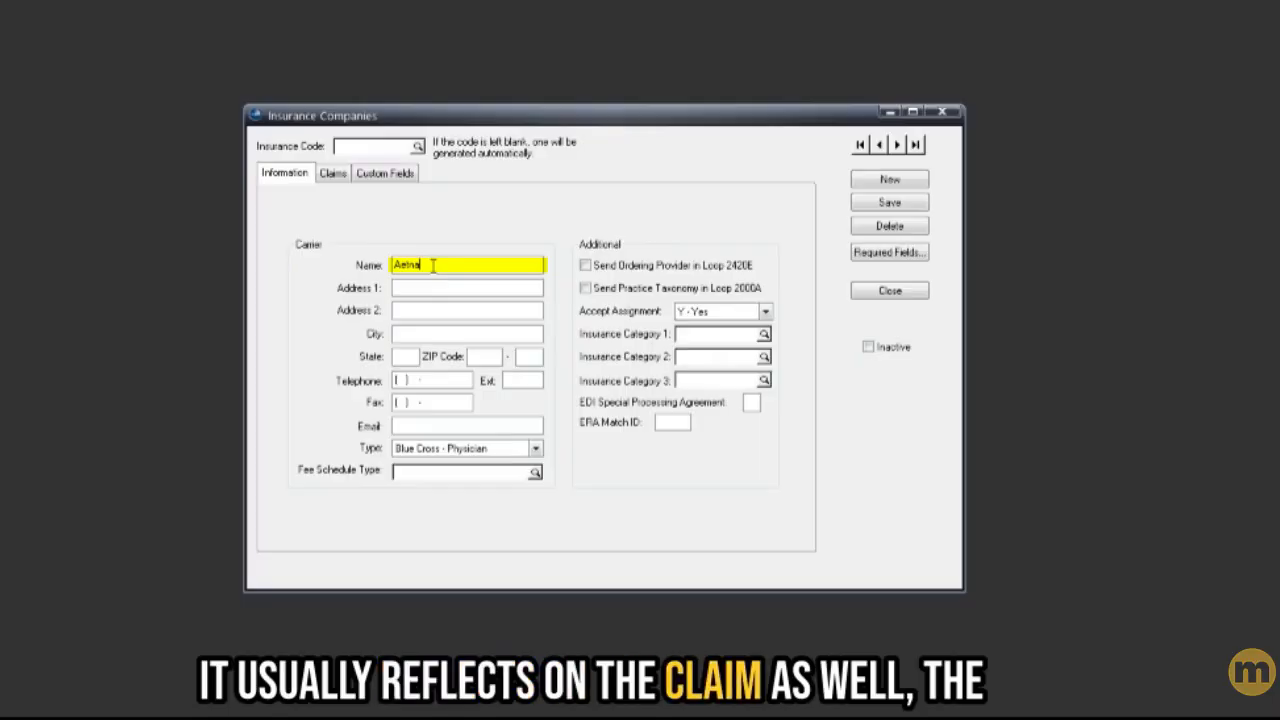
- Enter the address P.O. BOX 981106, ZIP 73950, city EL PASO, state TX
left_click(528, 290)
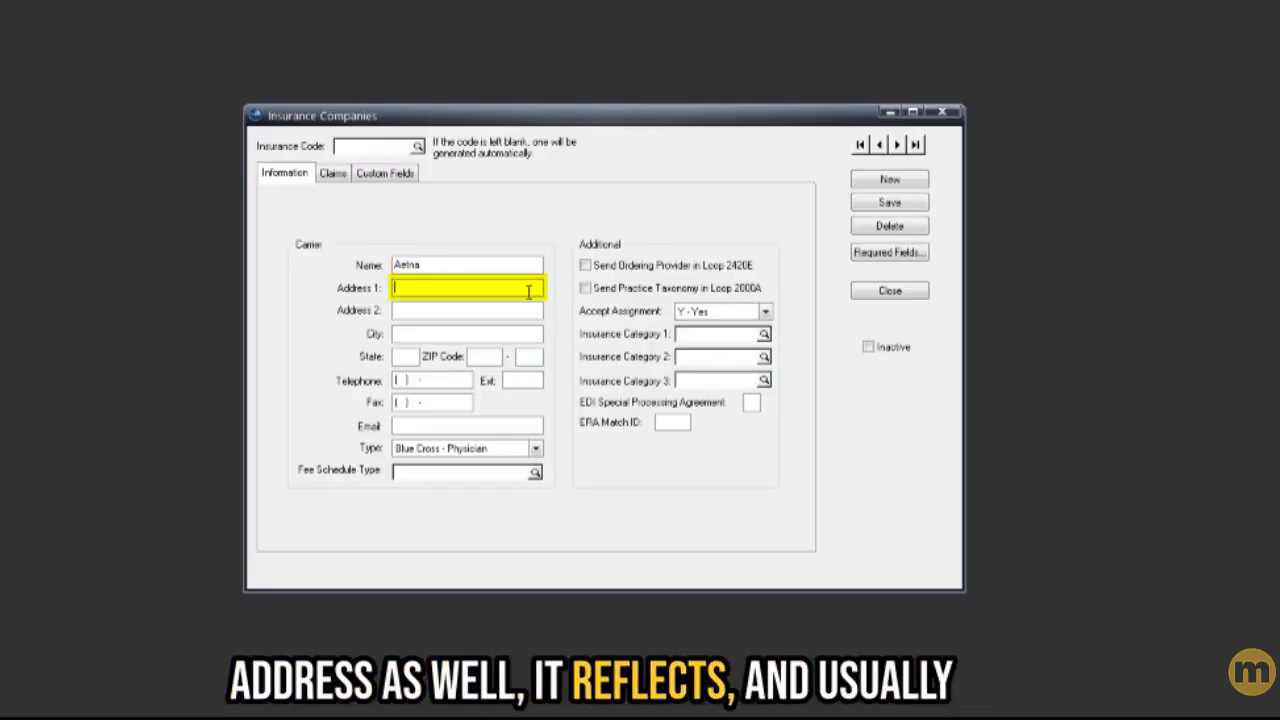
type("P.O. BOX 981106")
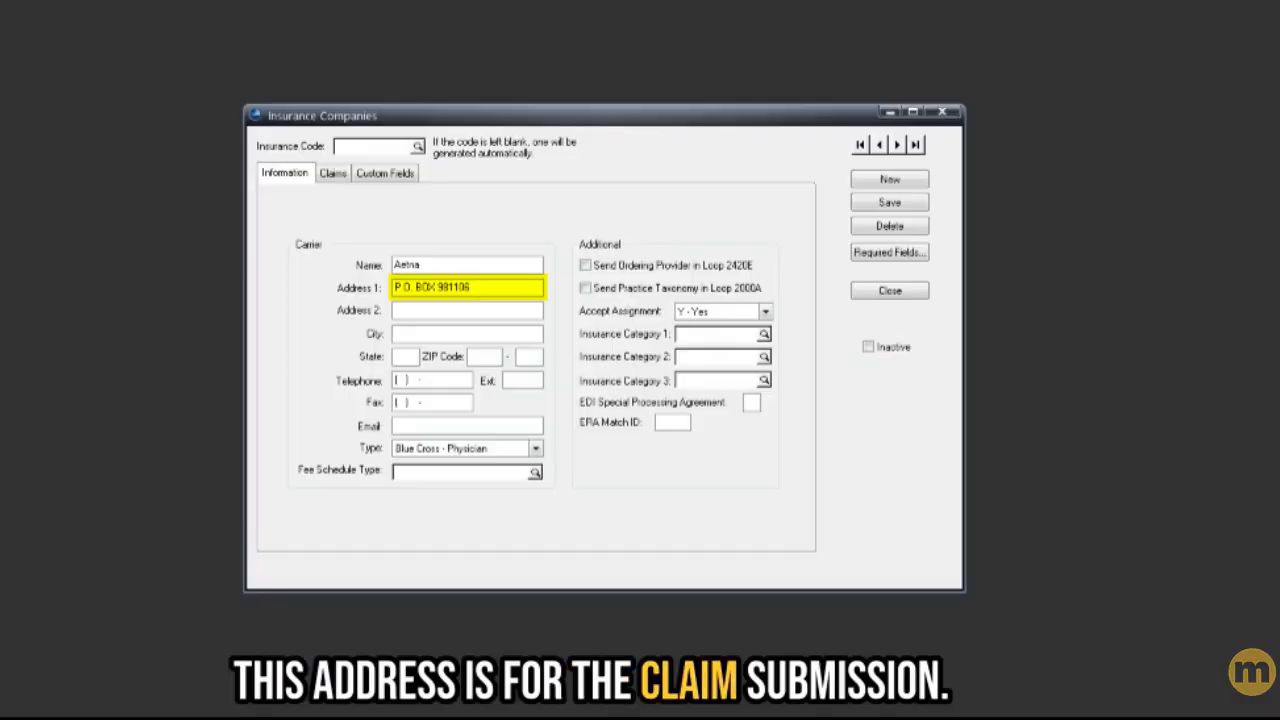
left_click(485, 357)
type("73950")
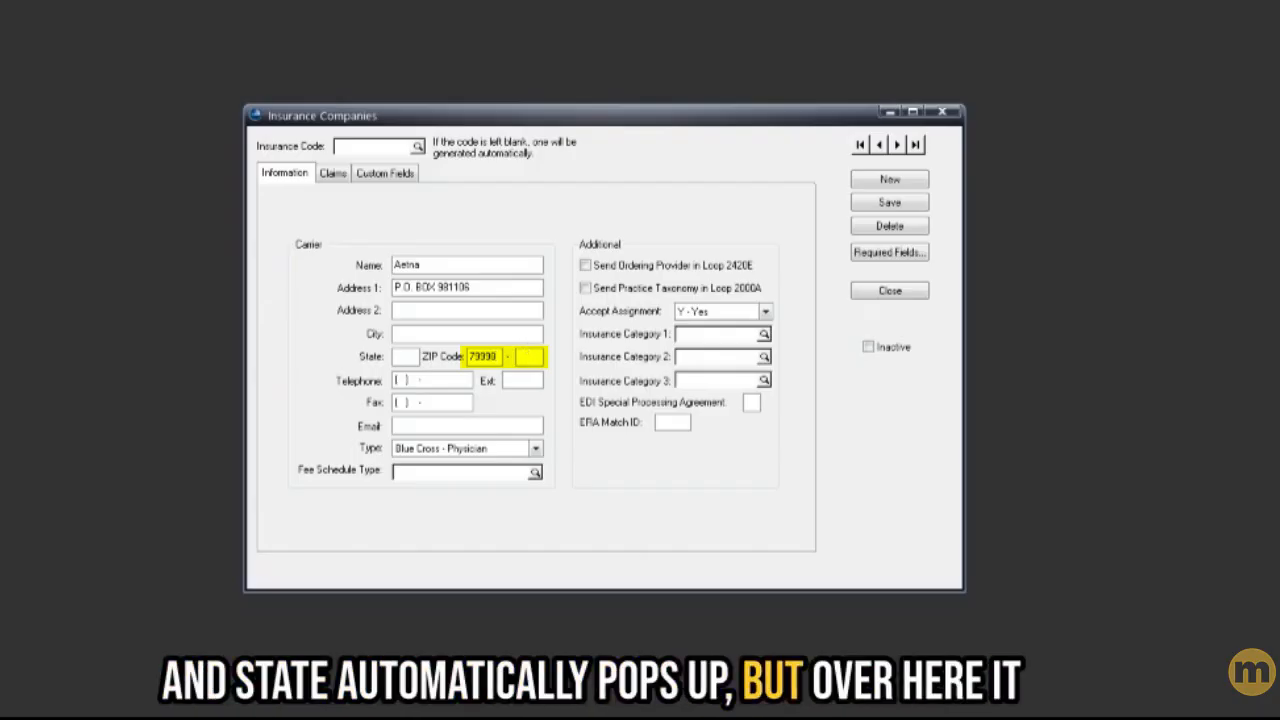
left_click(440, 336)
type("EL PASO")
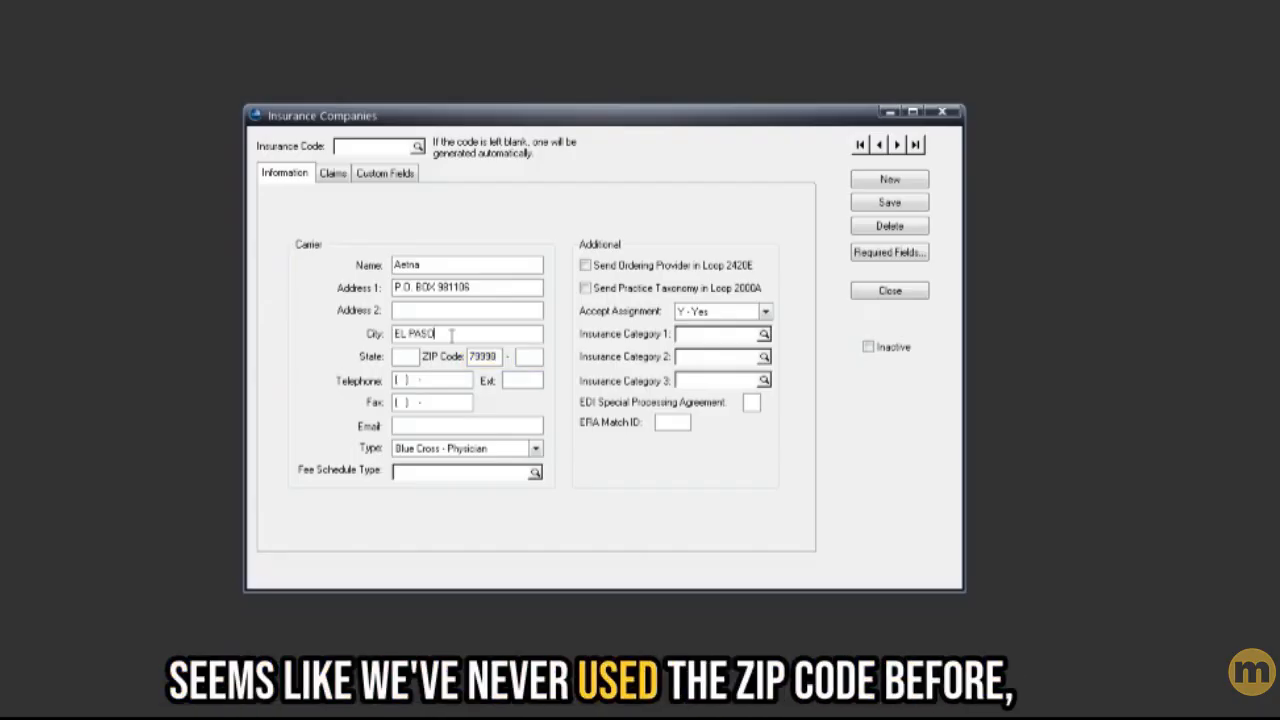
left_click(414, 356)
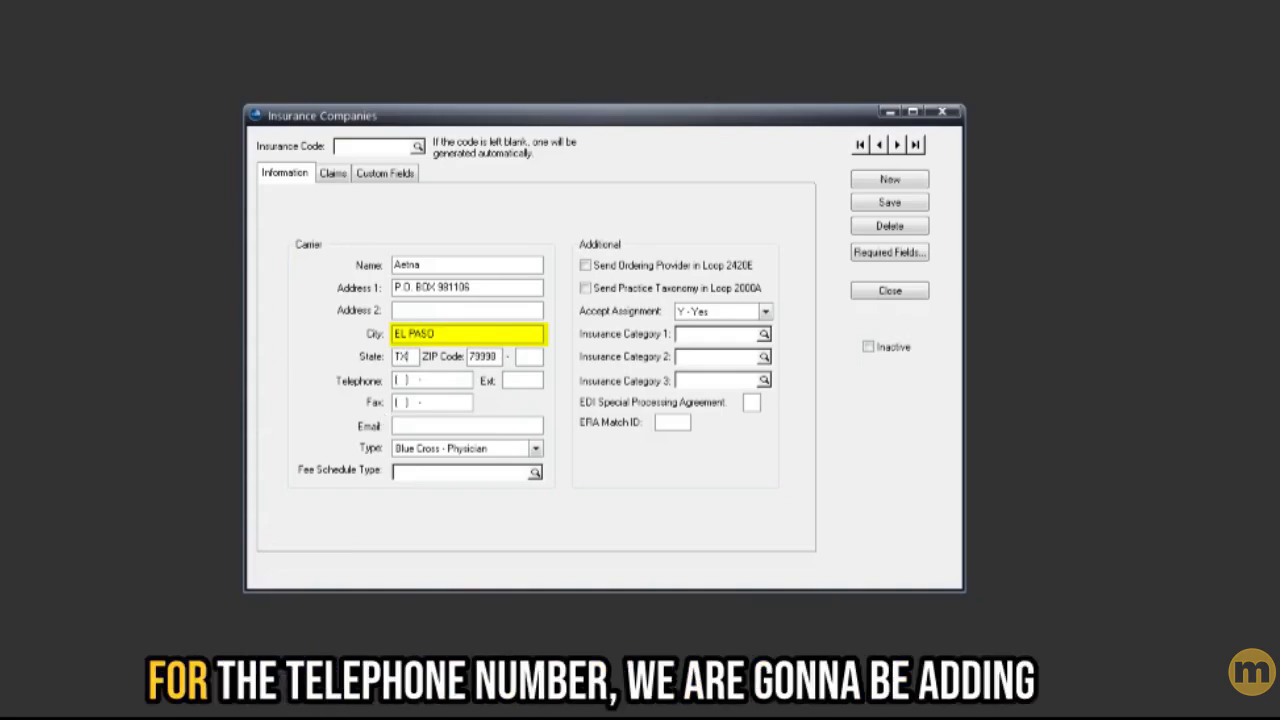
type("TX")
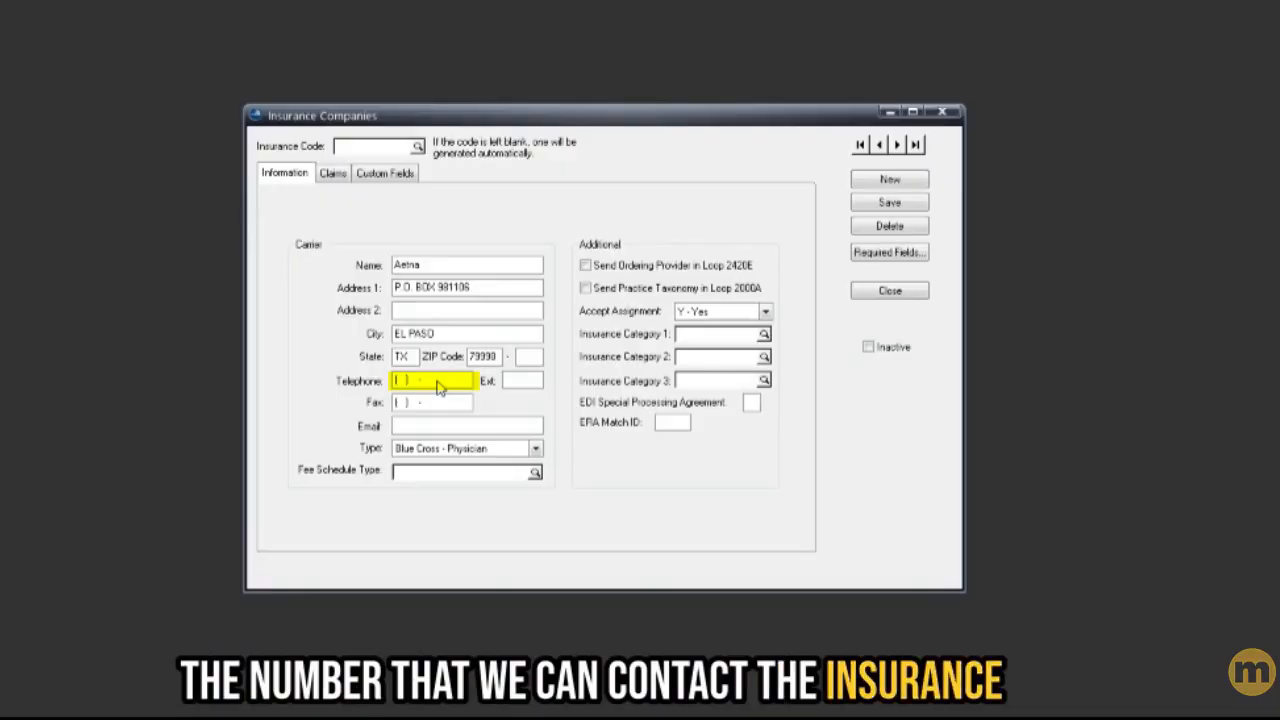
left_click_drag(470, 381, 336, 396)
key("Tab")
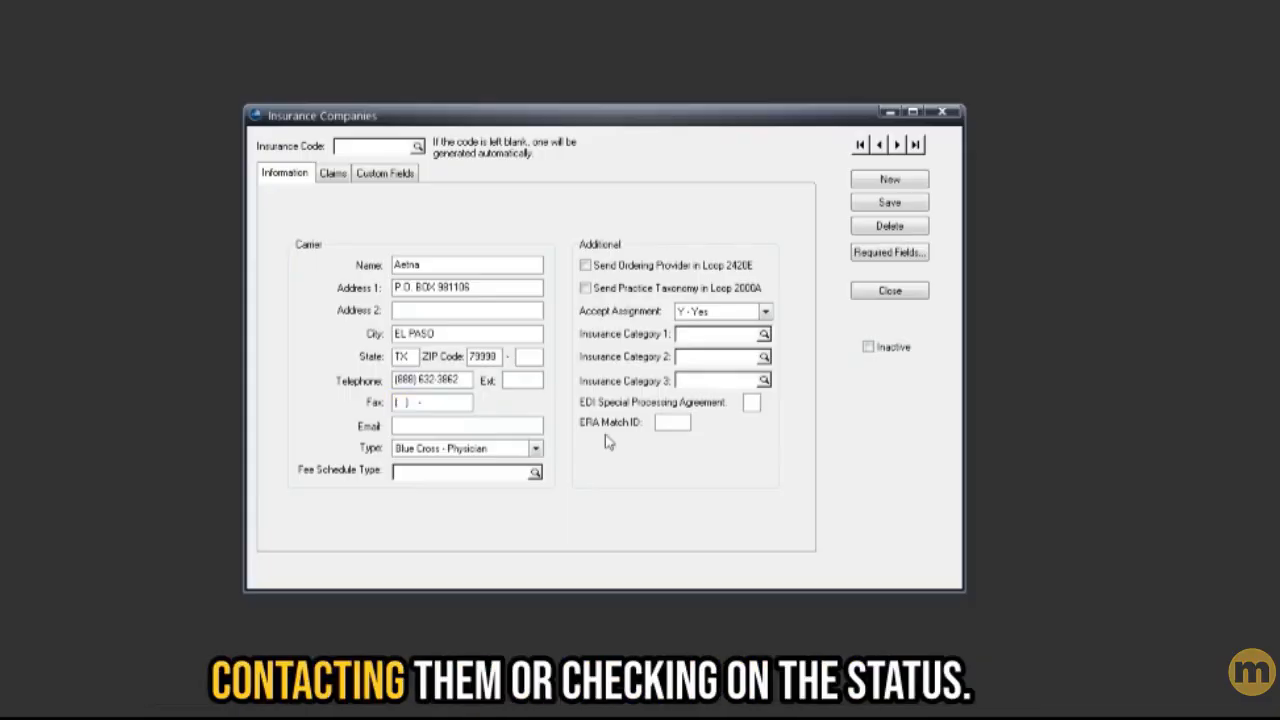
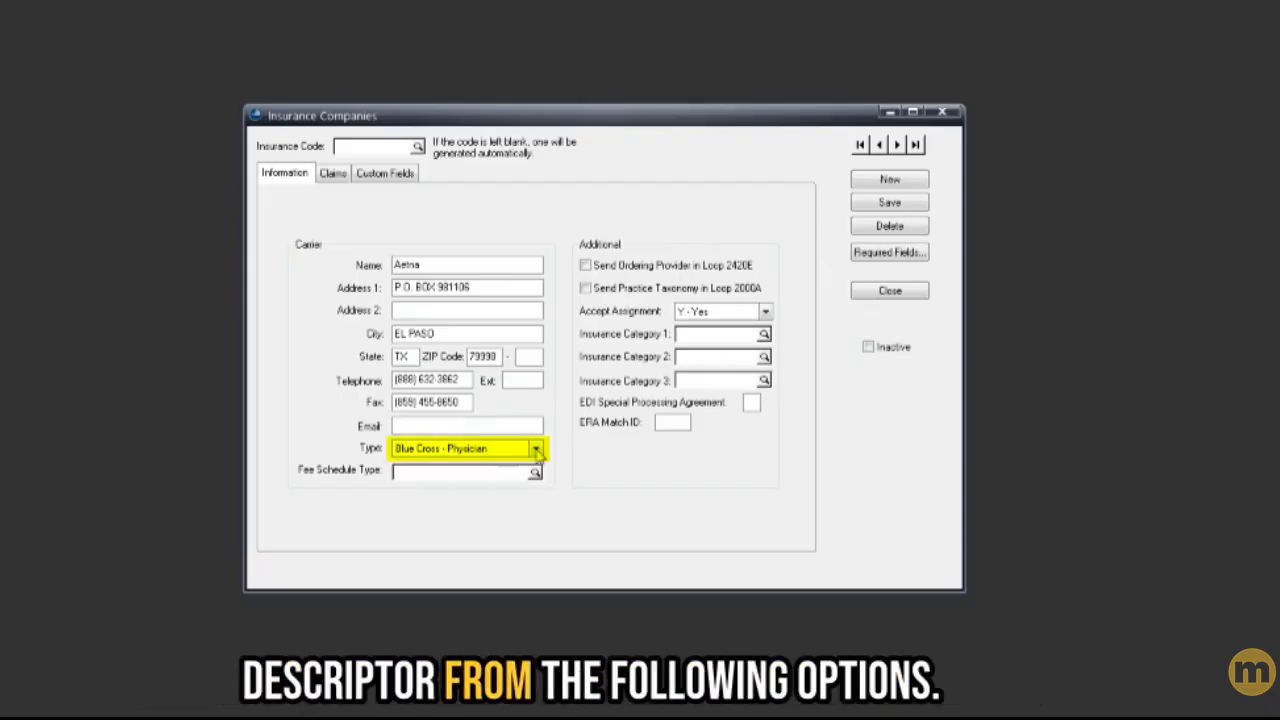
- Set the insurance type to Commercial and leave the fee schedule type unselected
left_click(536, 449)
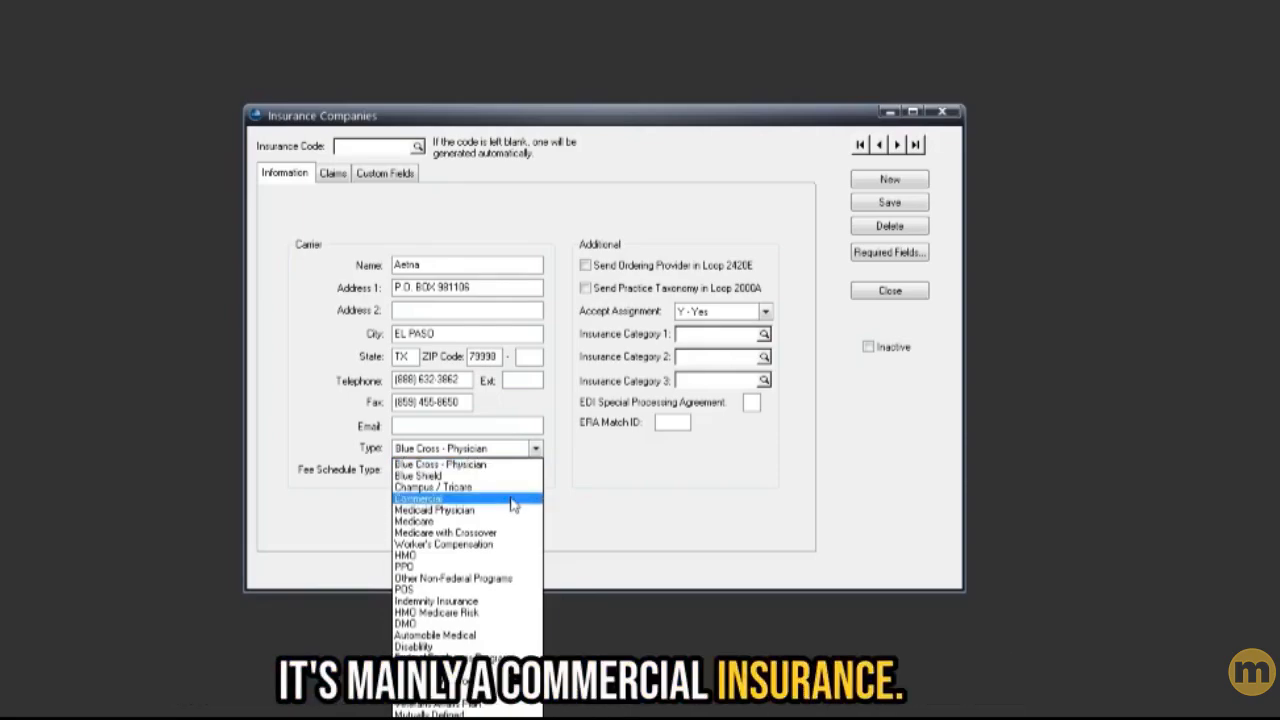
left_click(511, 503)
key("Tab")
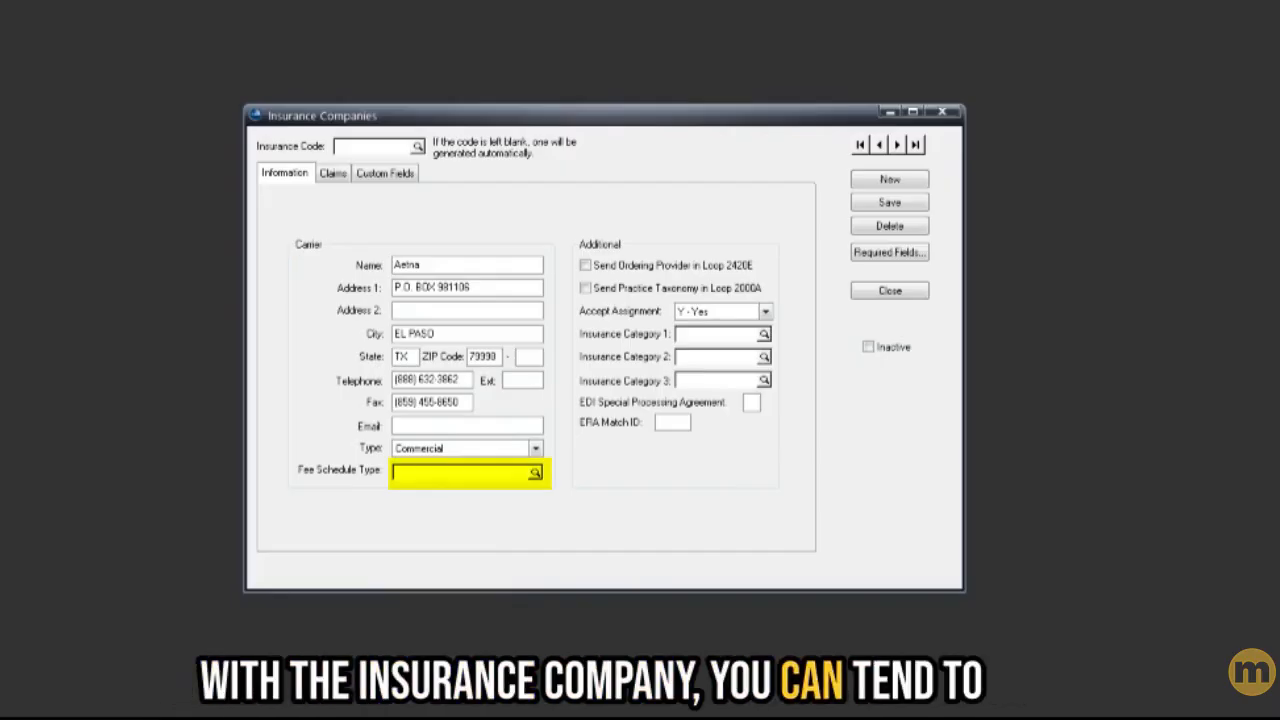
left_click(535, 474)
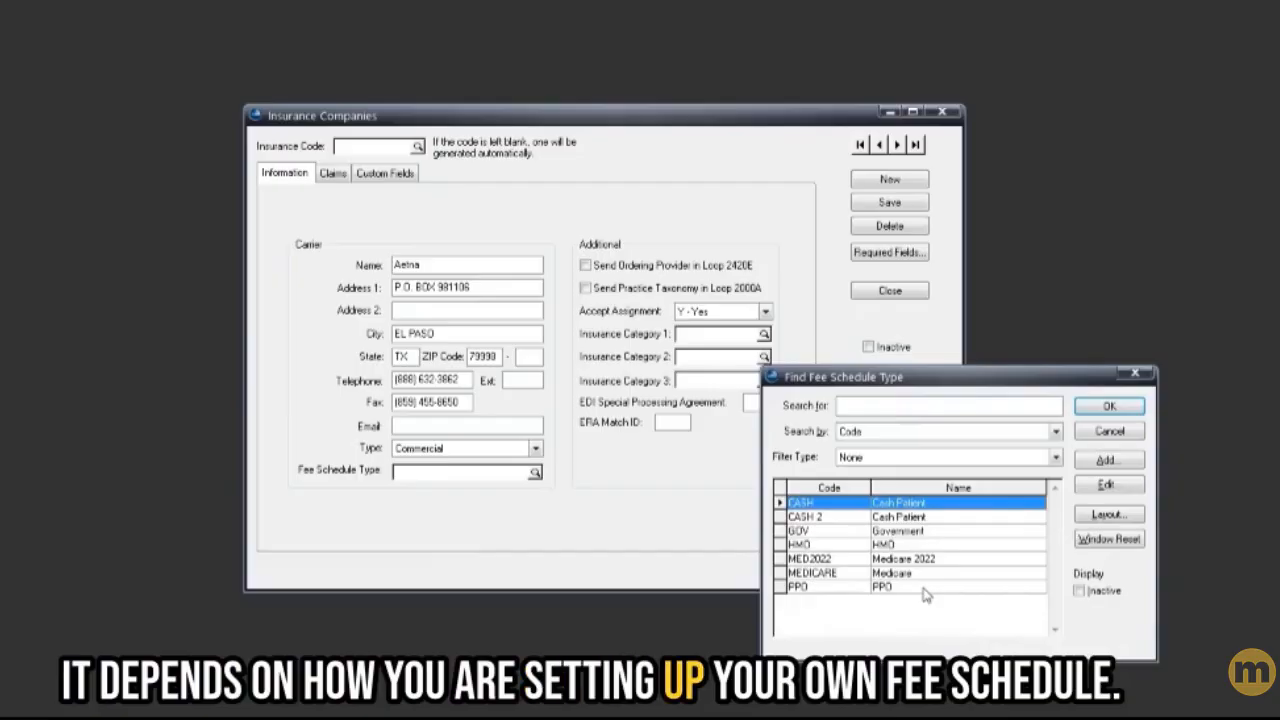
left_click(1106, 432)
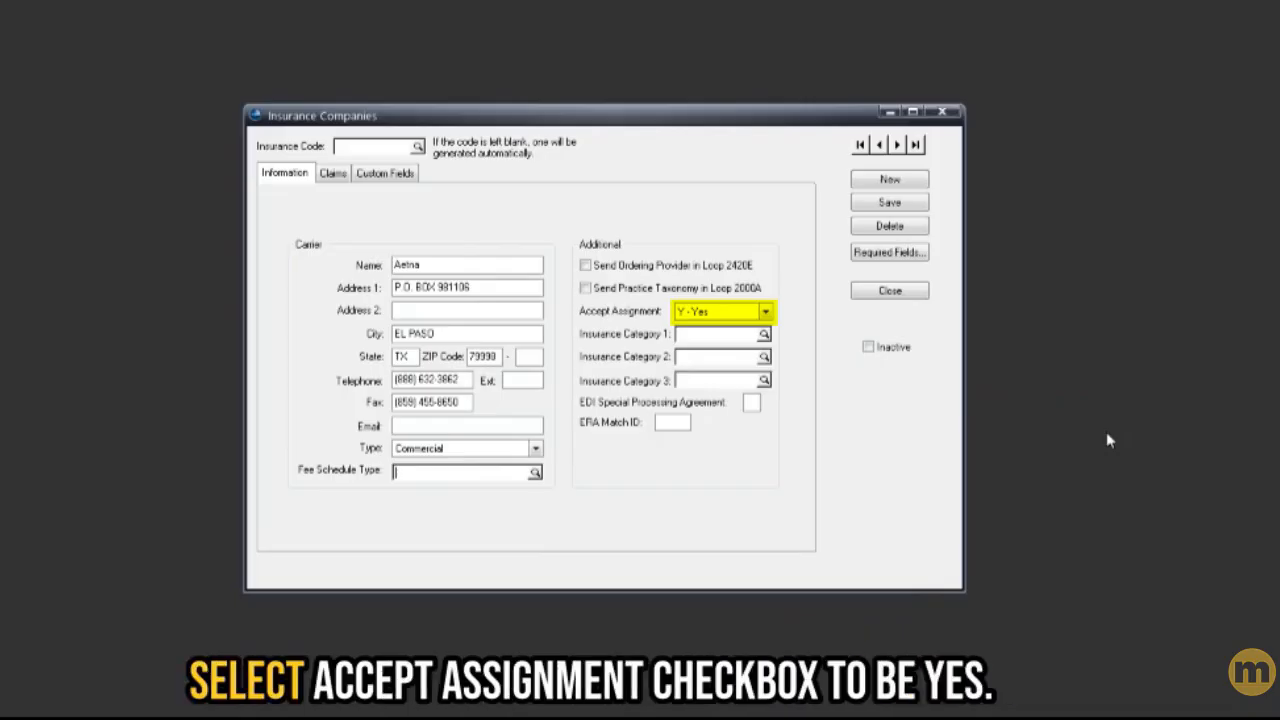
- Keep Accept Assignment set to Y - Yes
left_click(767, 313)
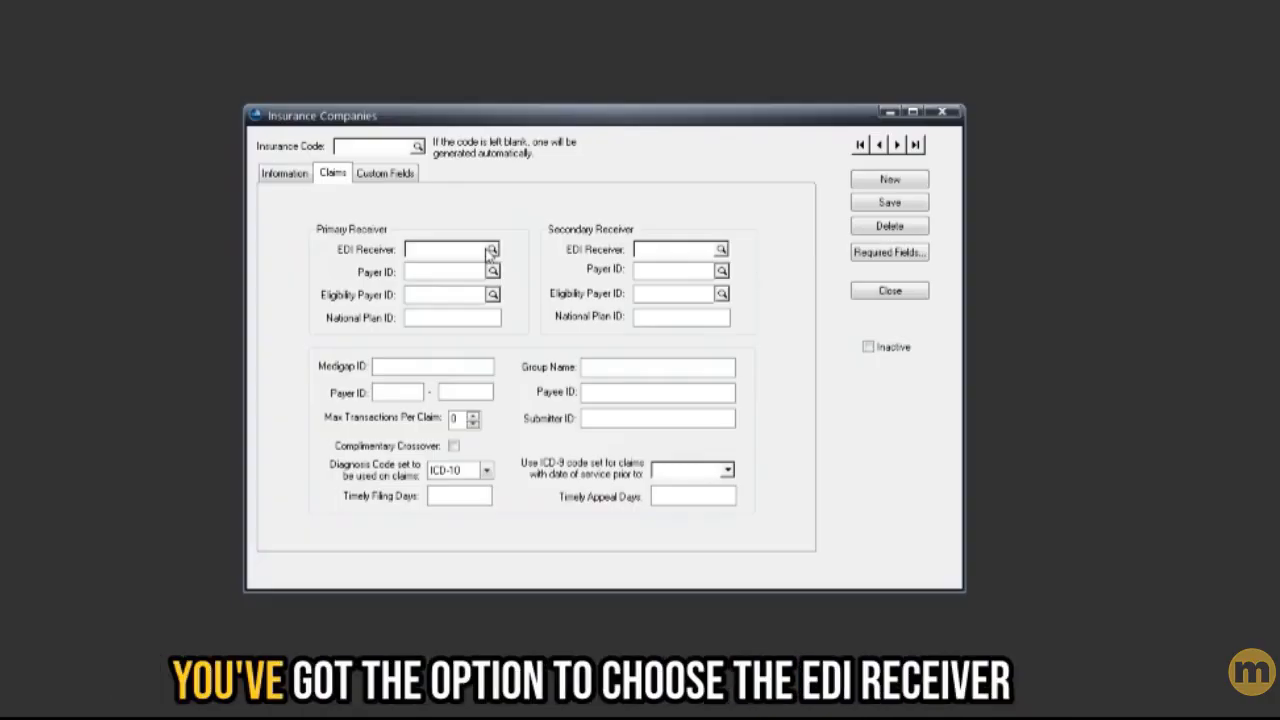
- Pick MWC as the primary EDI receiver and enter Eligibility Payer ID 60054
left_click(491, 250)
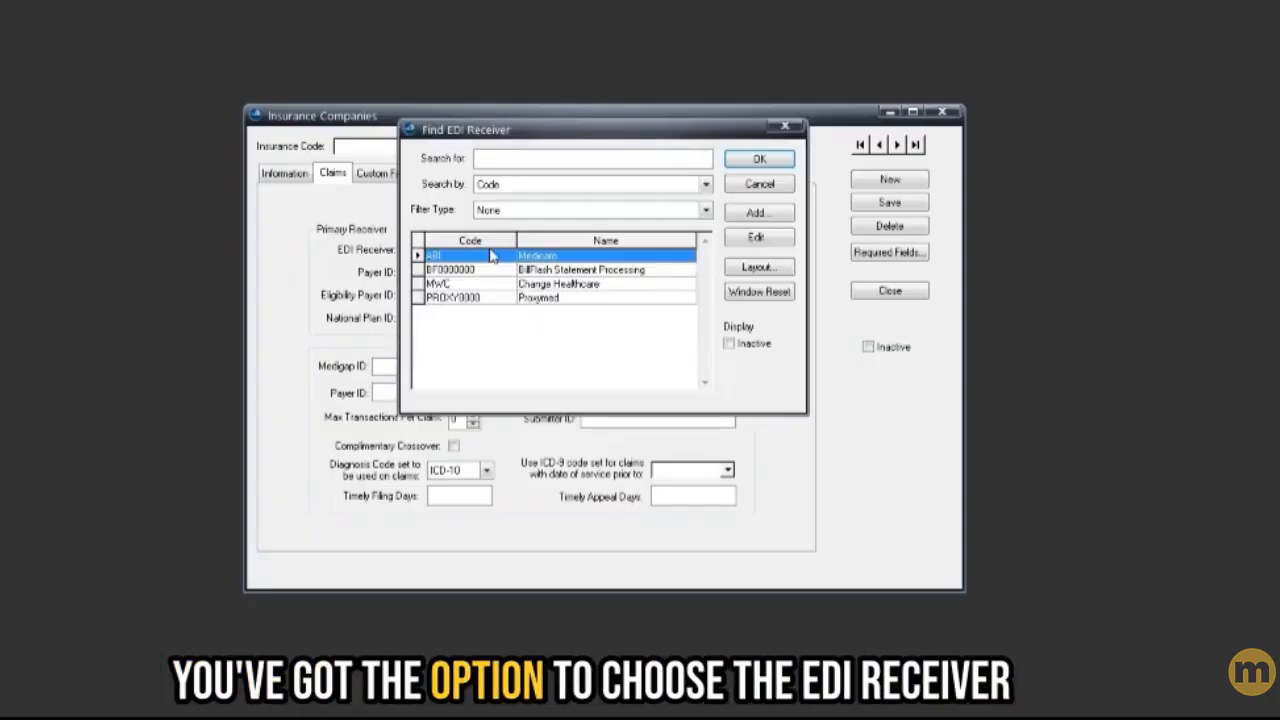
double_click(550, 284)
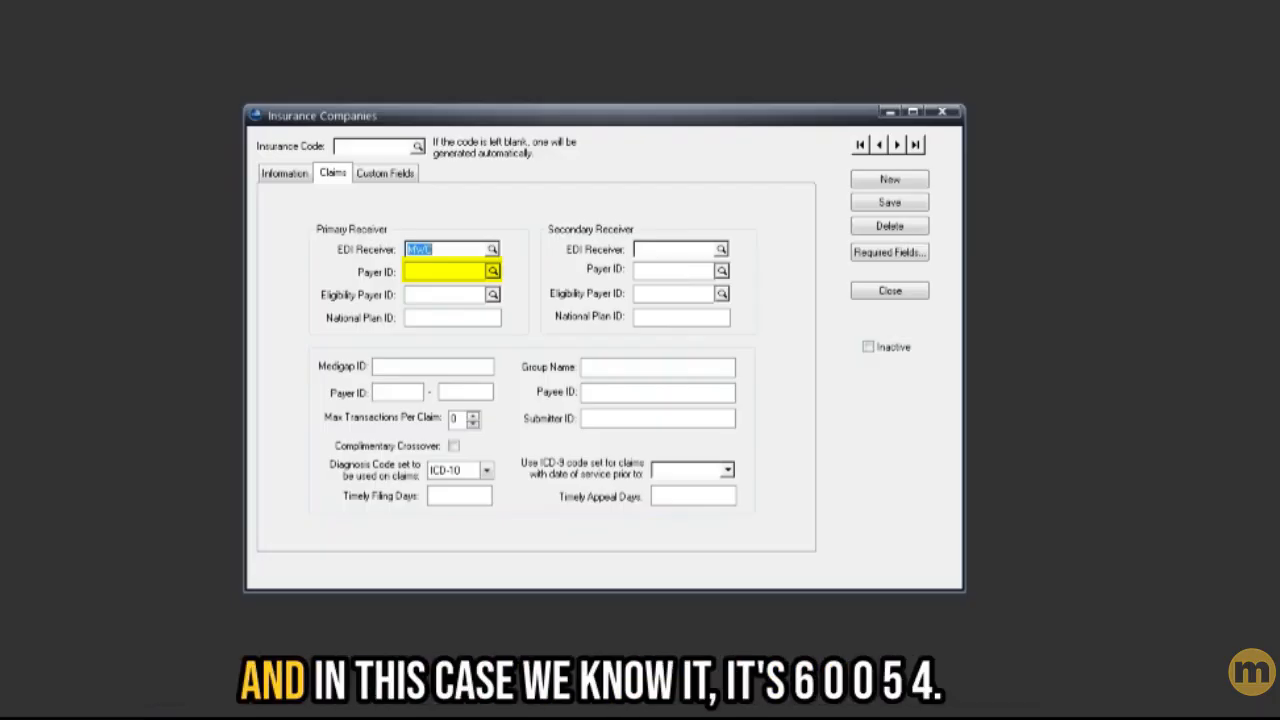
key("Tab")
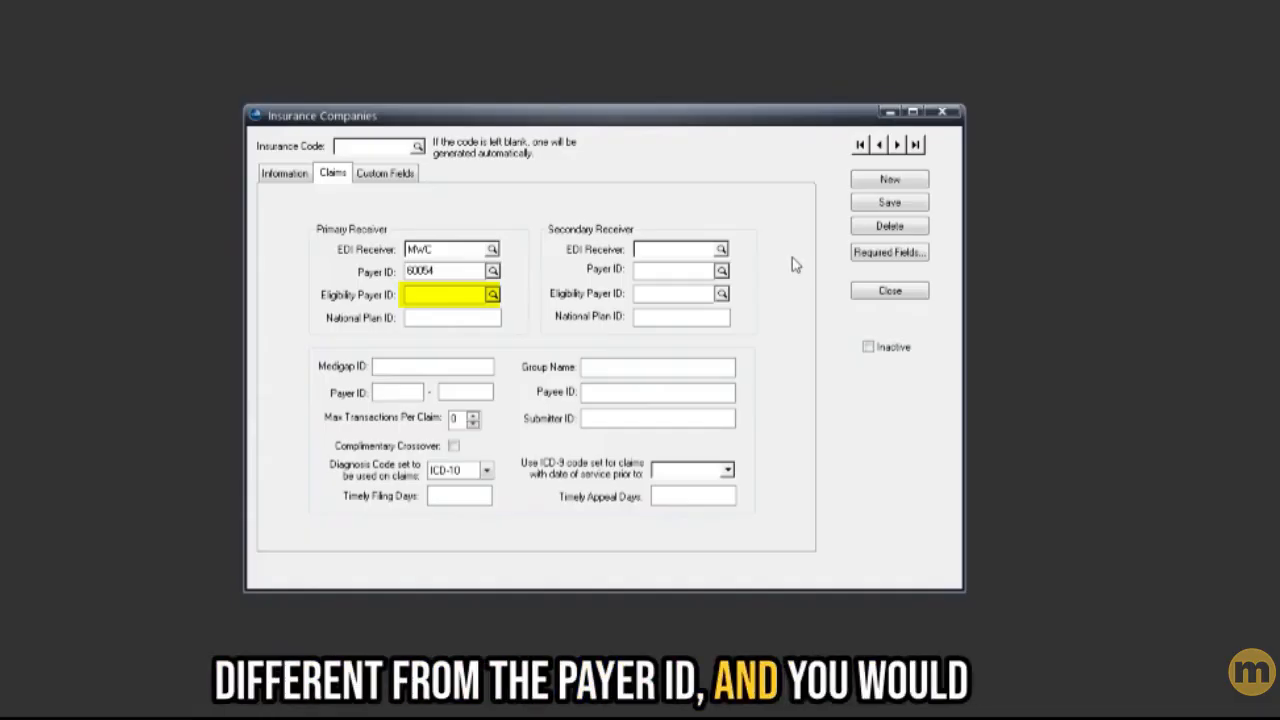
left_click(421, 300)
type("6")
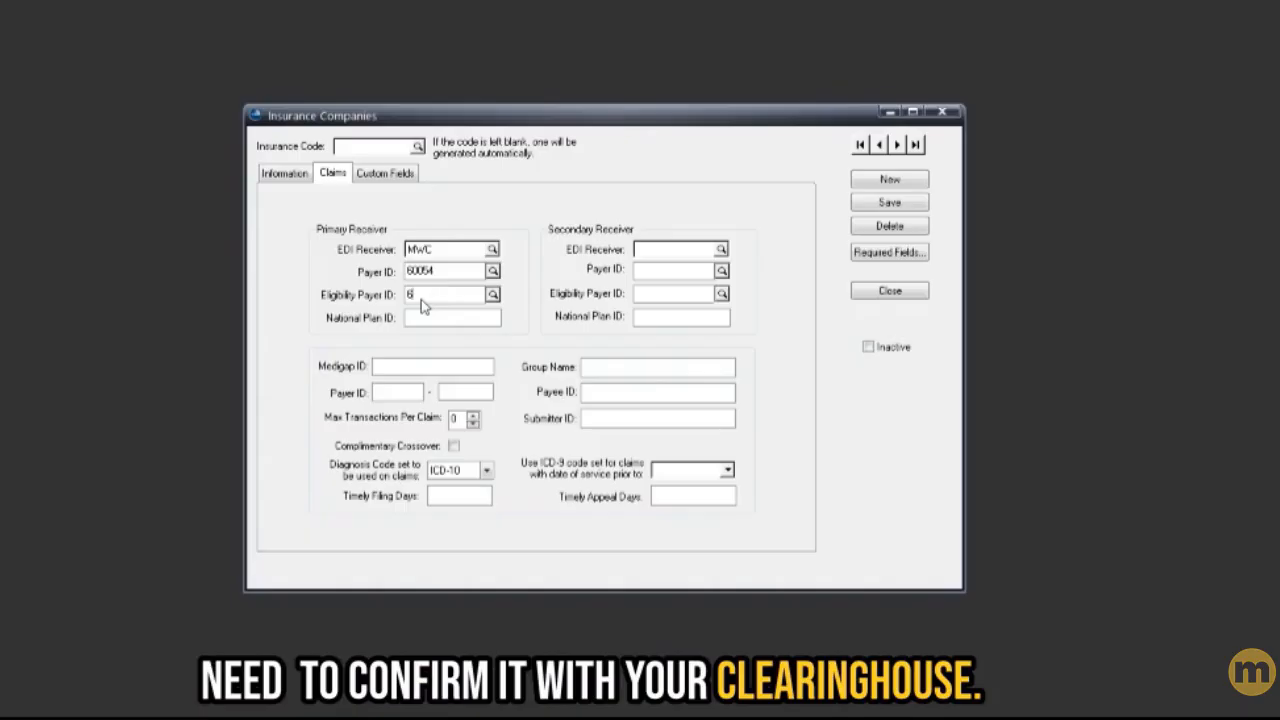
type("0054")
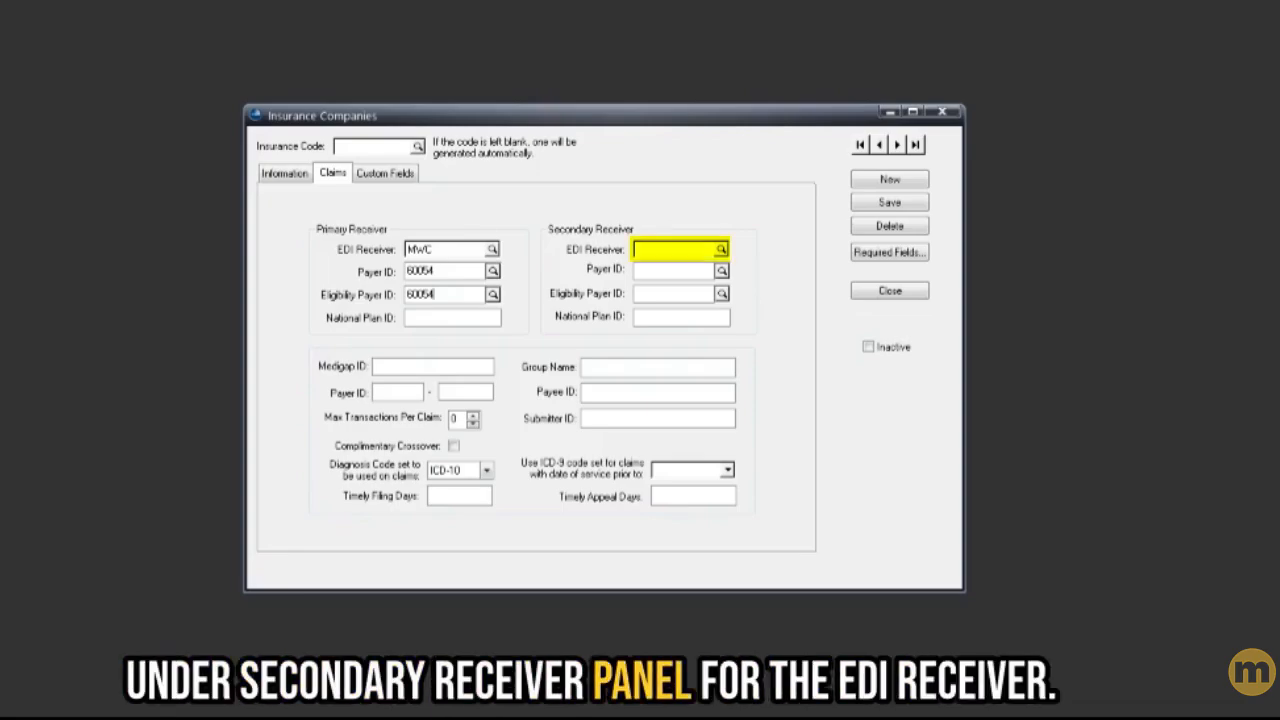
- Set the secondary receiver to MWC with both payer IDs 60054, then save Aetna
left_click(719, 250)
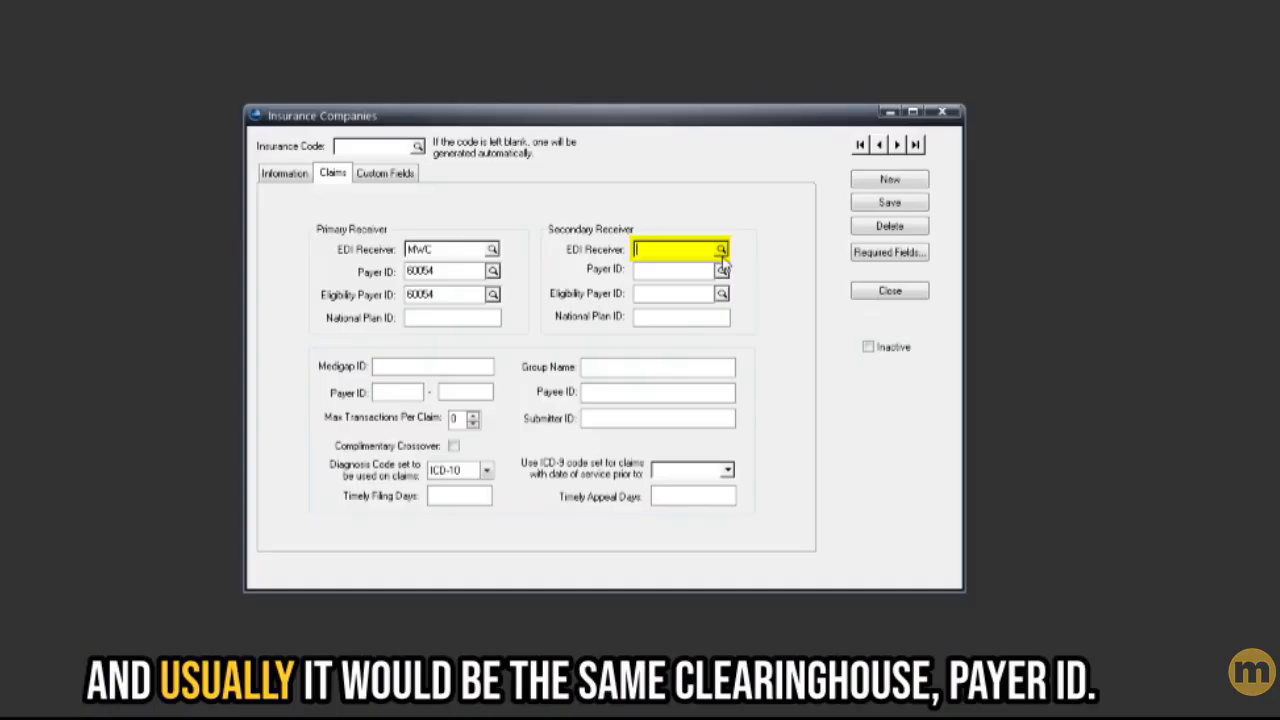
left_click(720, 251)
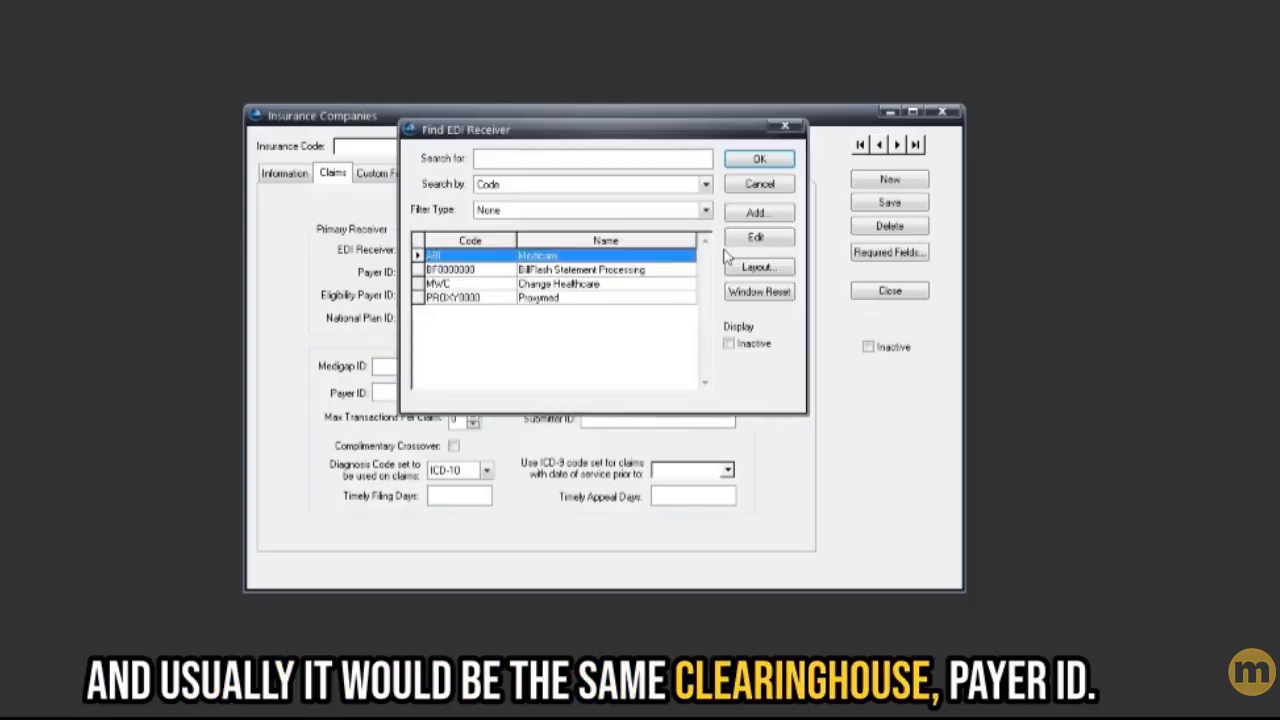
double_click(440, 284)
type("60054")
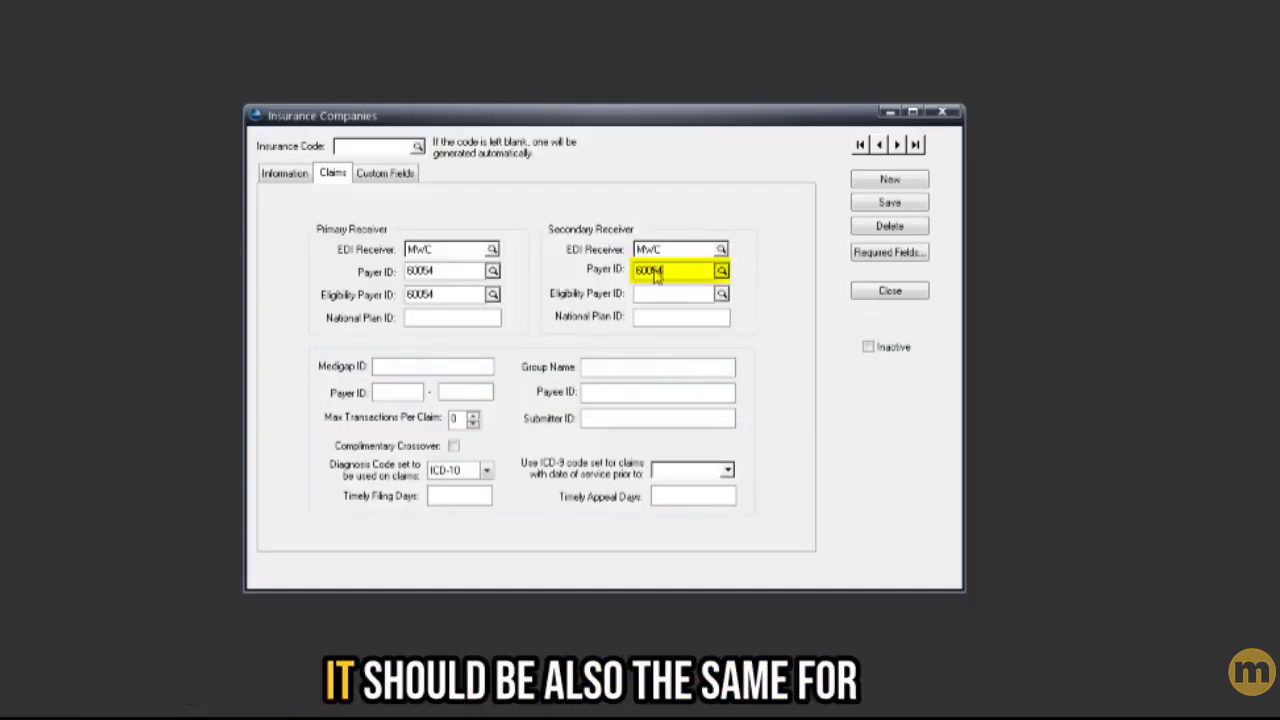
left_click(669, 294)
type("6005")
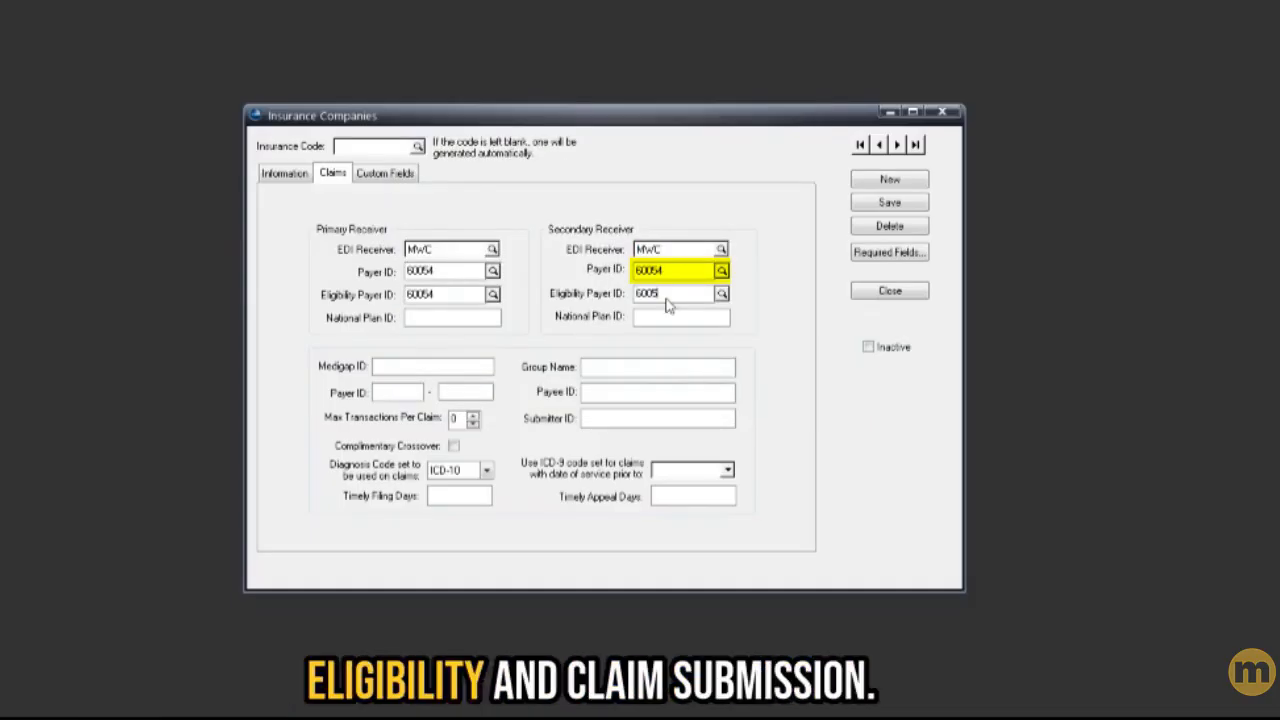
type("4")
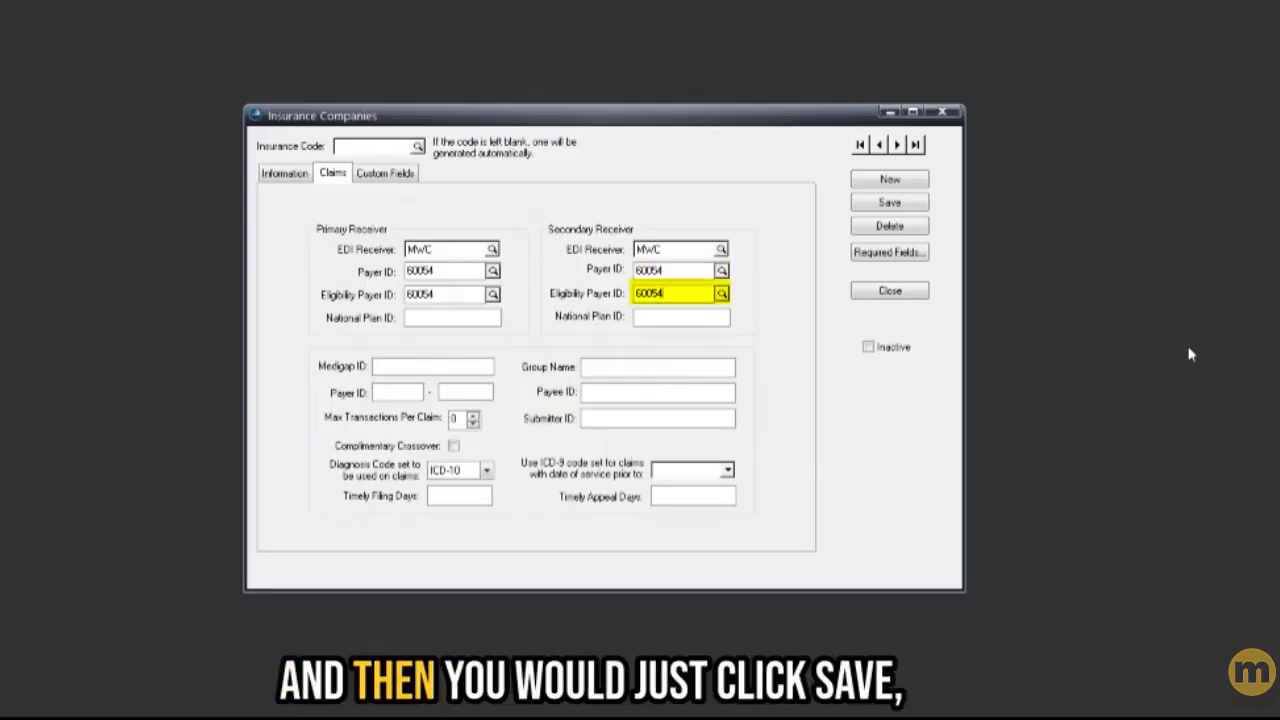
left_click(891, 201)
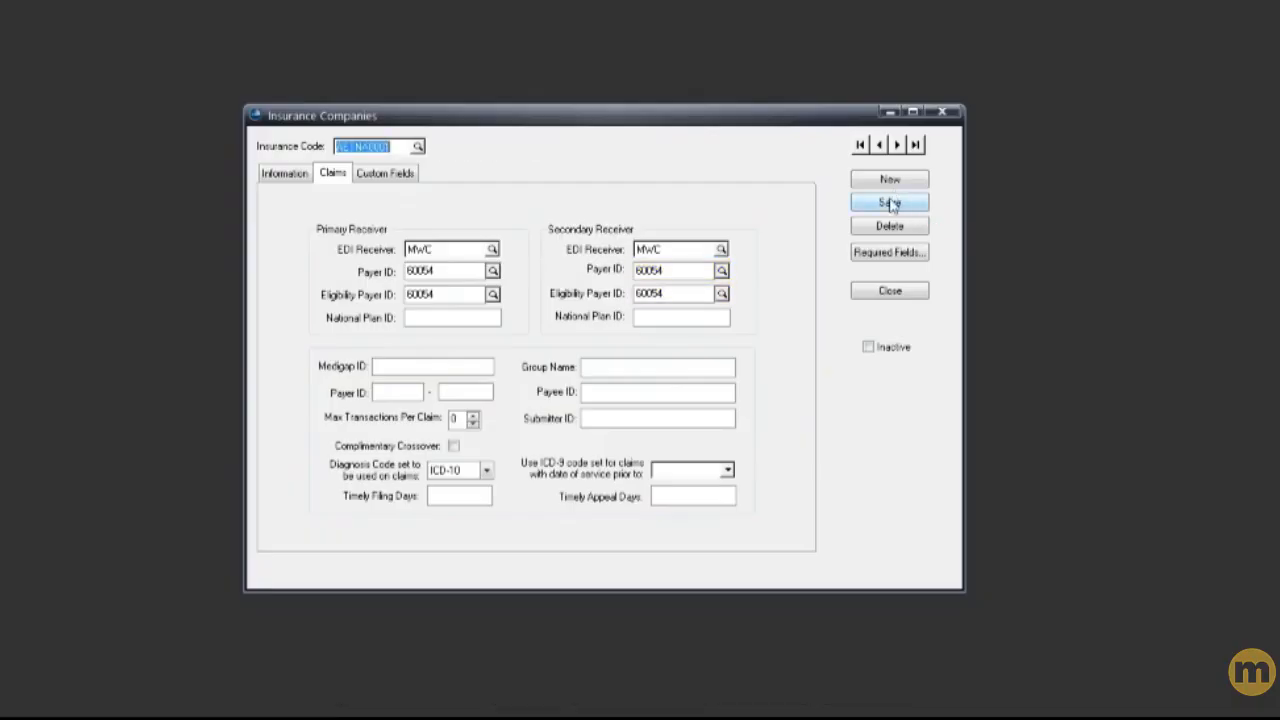